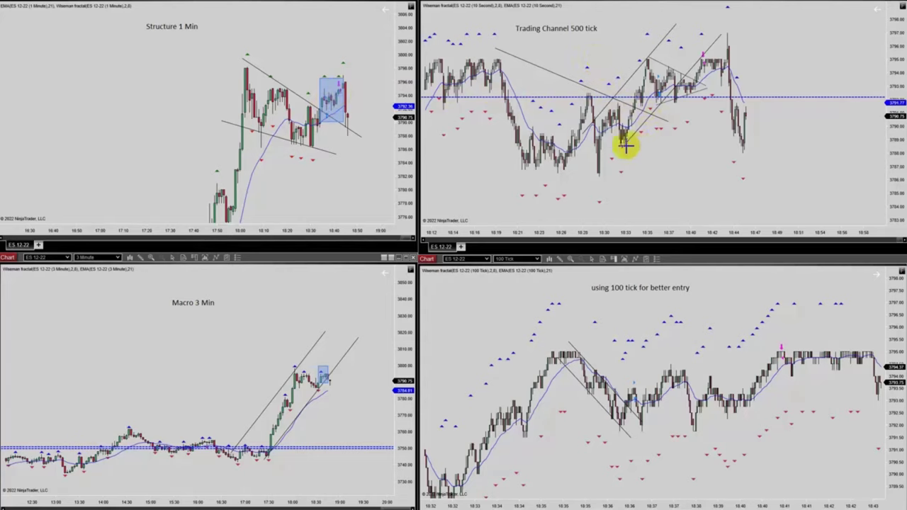
# Draw three green parallel lines along the 500 tick rising channel and two red arrows pointing at it.
pyautogui.moveTo(617, 153); pyautogui.dragTo(731, 21)
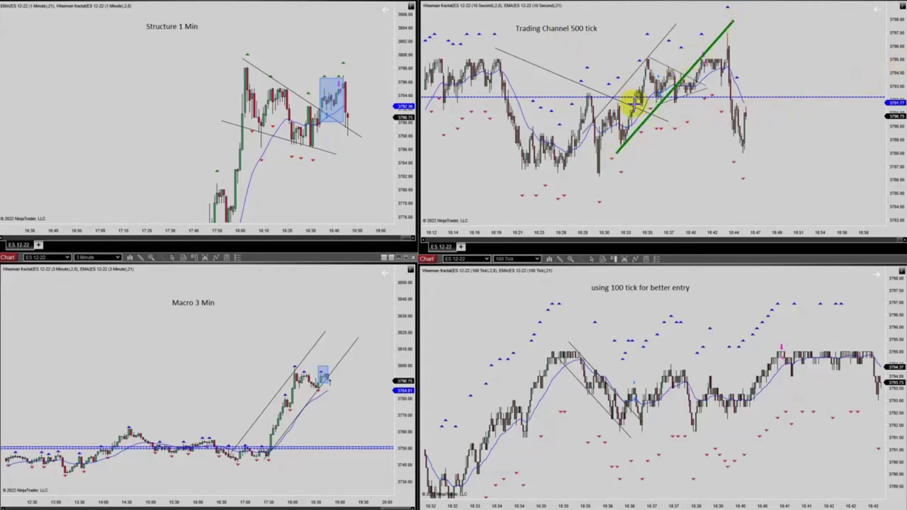
pyautogui.moveTo(577, 136)
pyautogui.mouseDown()
pyautogui.moveTo(690, 5)
pyautogui.moveTo(694, 35)
pyautogui.moveTo(613, 144)
pyautogui.mouseUp()
pyautogui.moveTo(659, 81); pyautogui.dragTo(719, 14)
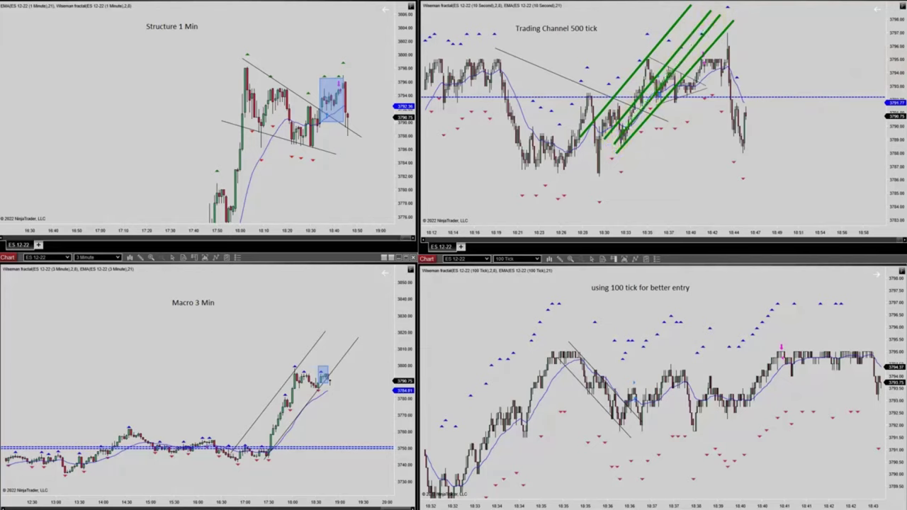
pyautogui.moveTo(789, 153); pyautogui.dragTo(664, 102)
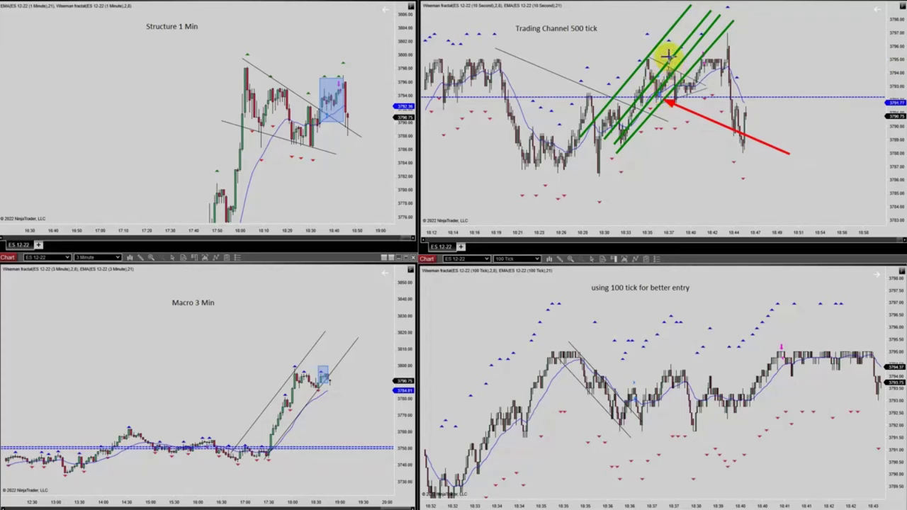
pyautogui.moveTo(785, 97); pyautogui.dragTo(712, 68)
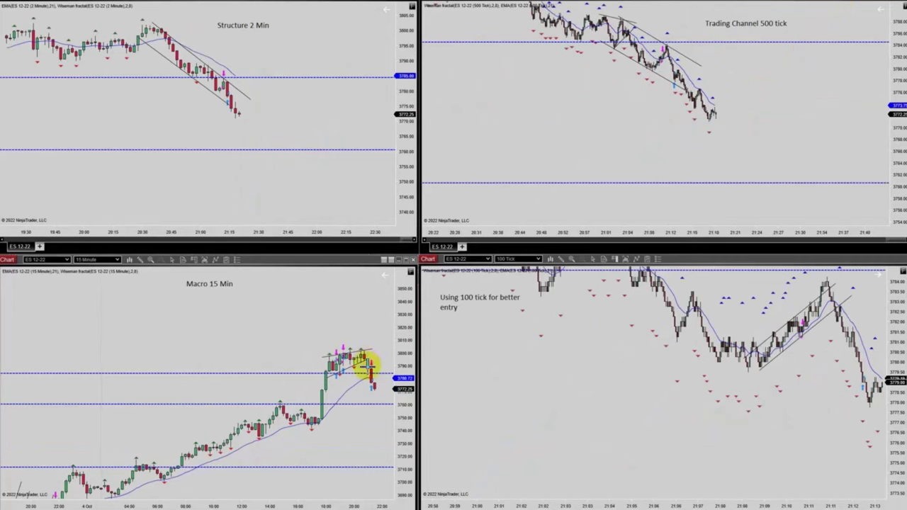
# Place two green horizontal levels on the Macro 15 Min chart and two red arrows at the 500 tick downtrend channel.
pyautogui.click(257, 373)
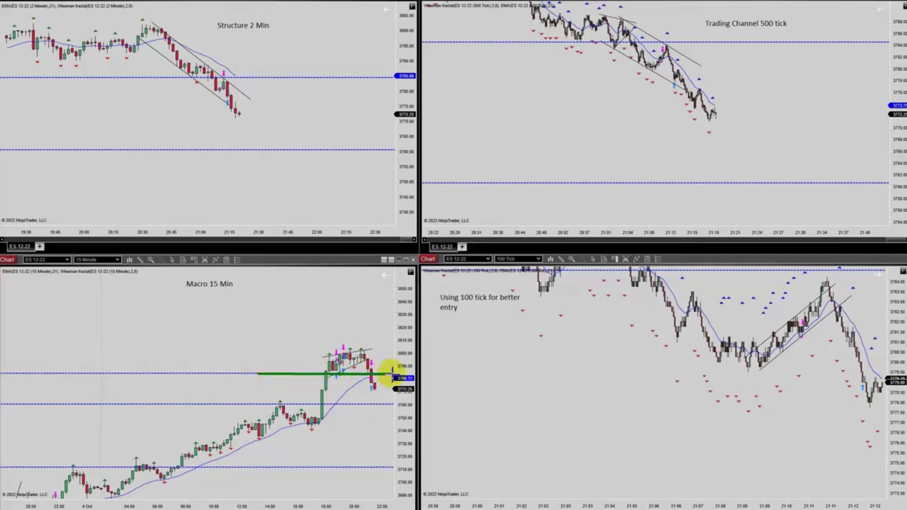
pyautogui.click(375, 374)
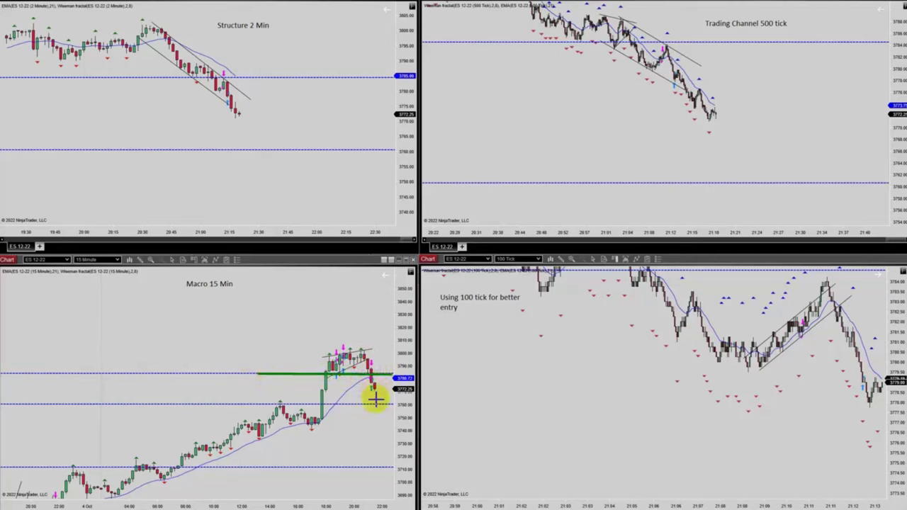
pyautogui.click(376, 401)
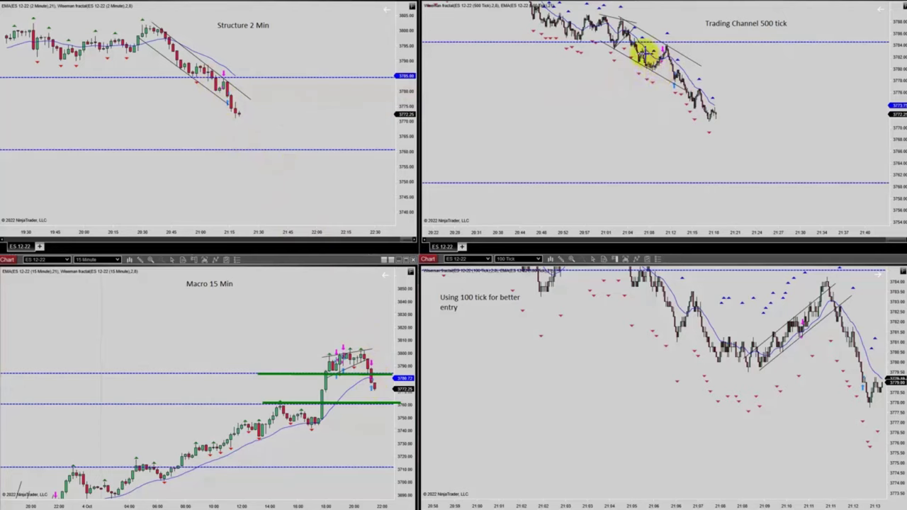
pyautogui.click(828, 84)
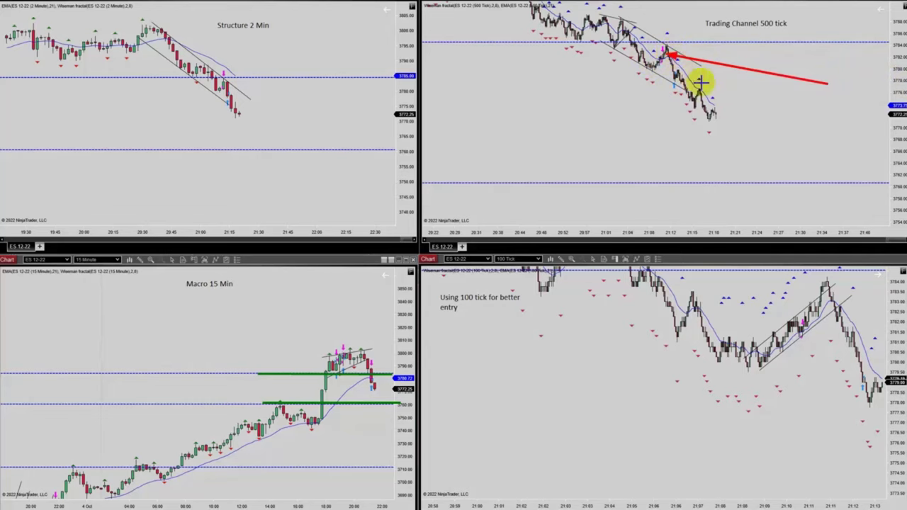
pyautogui.click(819, 135)
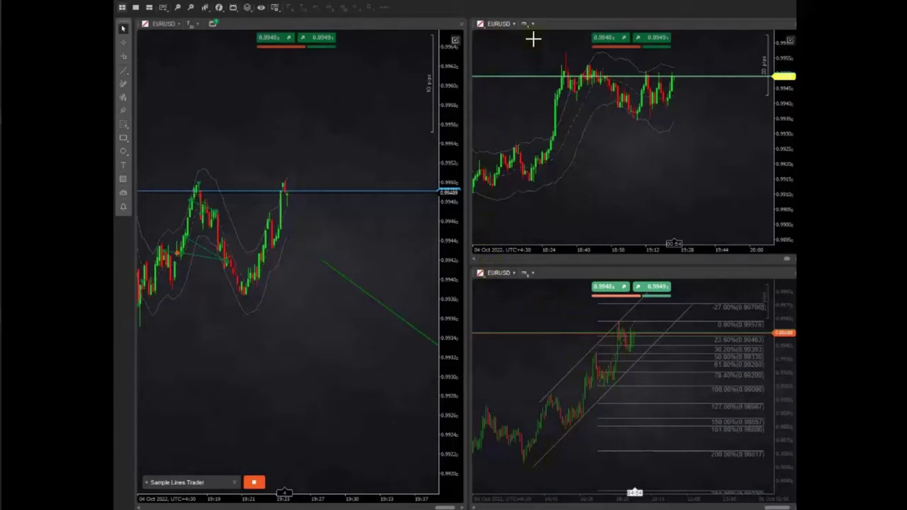
# Draw and extend a green rising trend line under the top-right EURUSD chart's lows, then delete it.
pyautogui.moveTo(508, 190); pyautogui.dragTo(714, 79)
pyautogui.moveTo(585, 57); pyautogui.dragTo(663, 18)
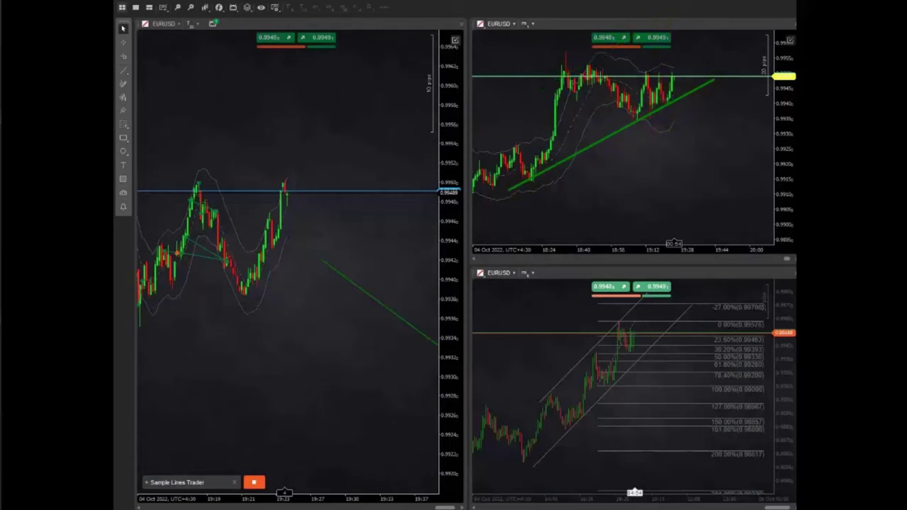
pyautogui.press('Delete')
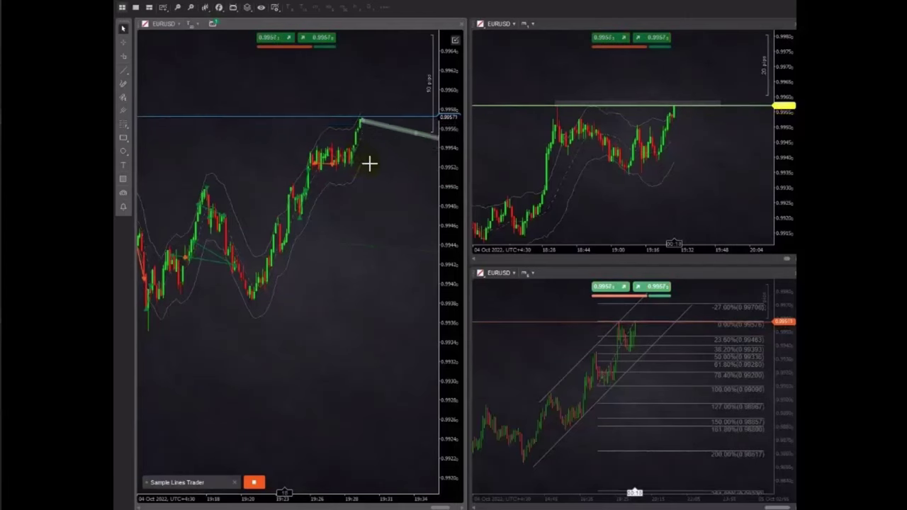
# Open and confirm the Lines Trader line's settings so it opens the 0.20 lot position.
pyautogui.doubleClick(376, 172)
pyautogui.press('Return')
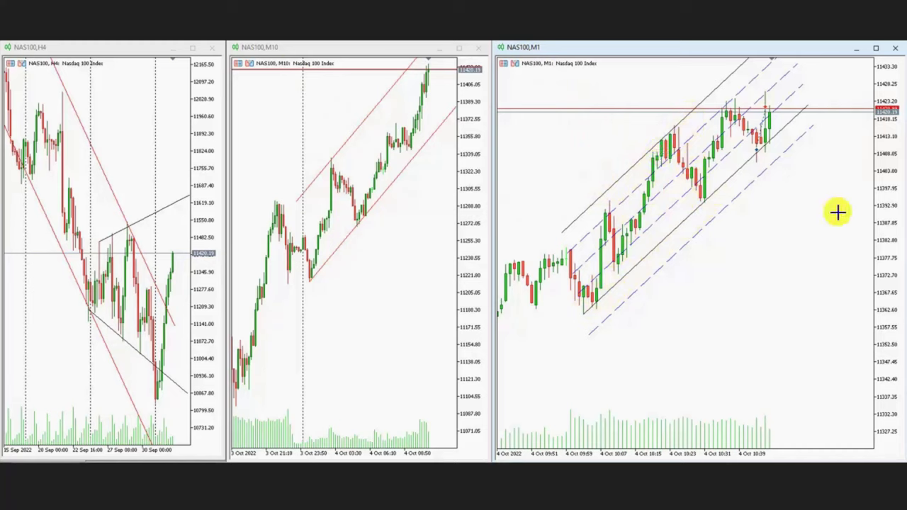
# Point two red arrows at the latest candles and the channel bounce on the NAS100 M1 chart.
pyautogui.moveTo(836, 210); pyautogui.dragTo(760, 154)
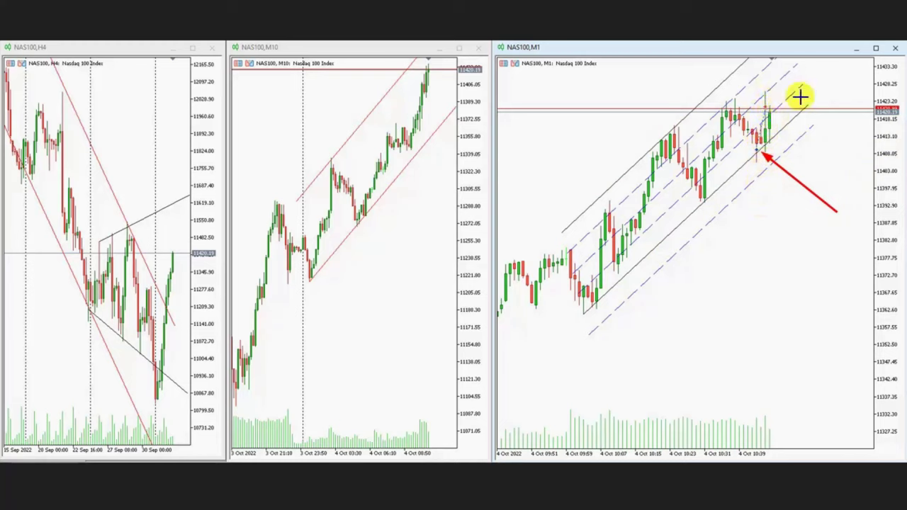
pyautogui.moveTo(826, 85); pyautogui.dragTo(772, 105)
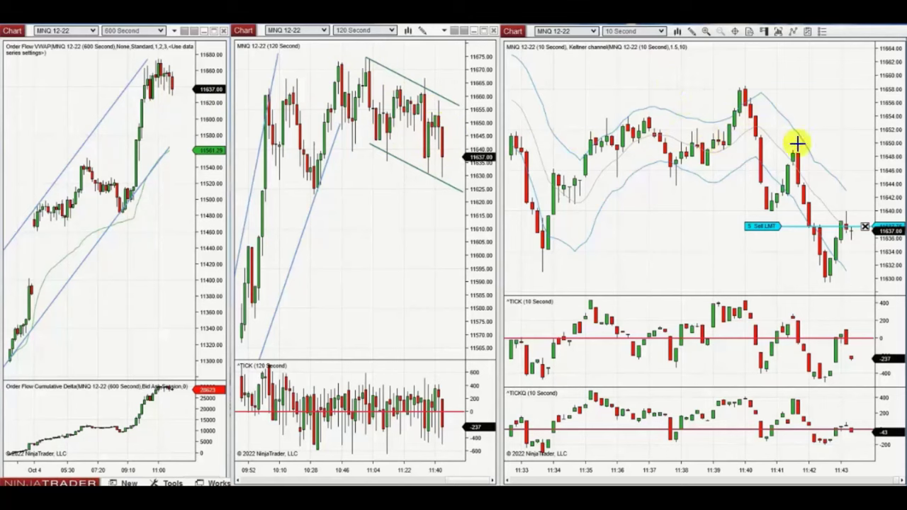
# Draw a green falling trend channel on the 10 Second MNQ chart from the swing high to the recent high, plus its lower parallel line.
pyautogui.click(744, 88)
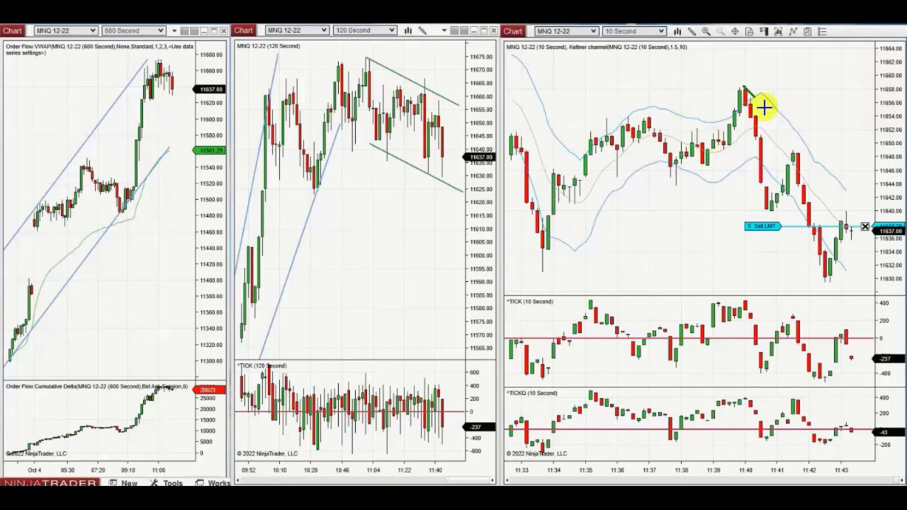
pyautogui.click(870, 245)
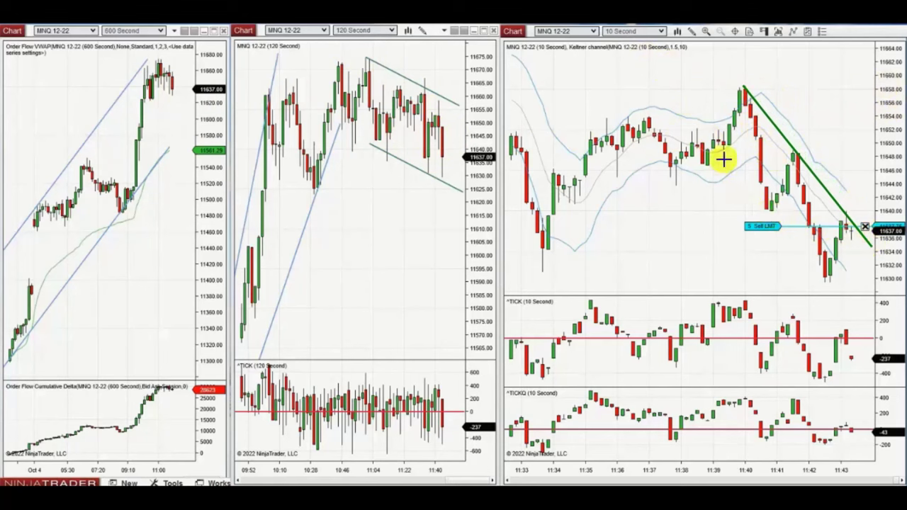
pyautogui.click(844, 301)
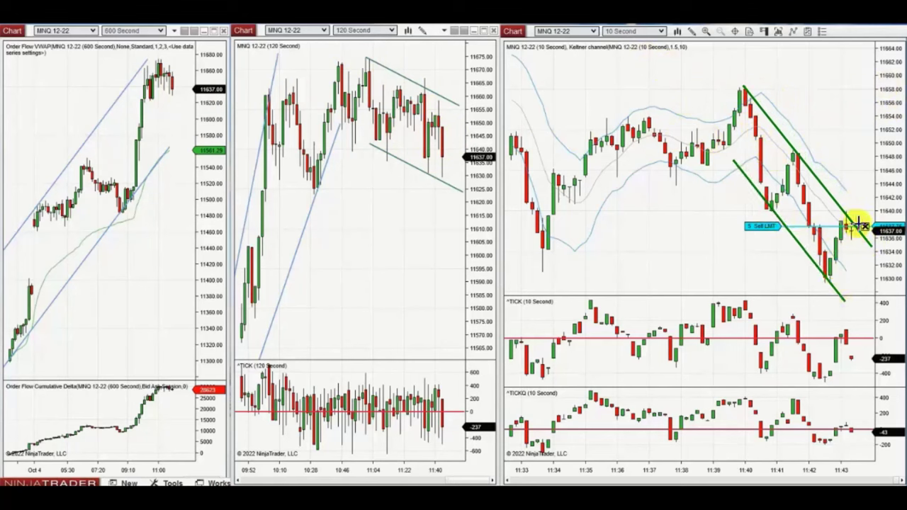
# Undo the green channel lines on the 10 Second MNQ chart.
pyautogui.hotkey('ctrl', 'z')
pyautogui.hotkey('ctrl', 'z')
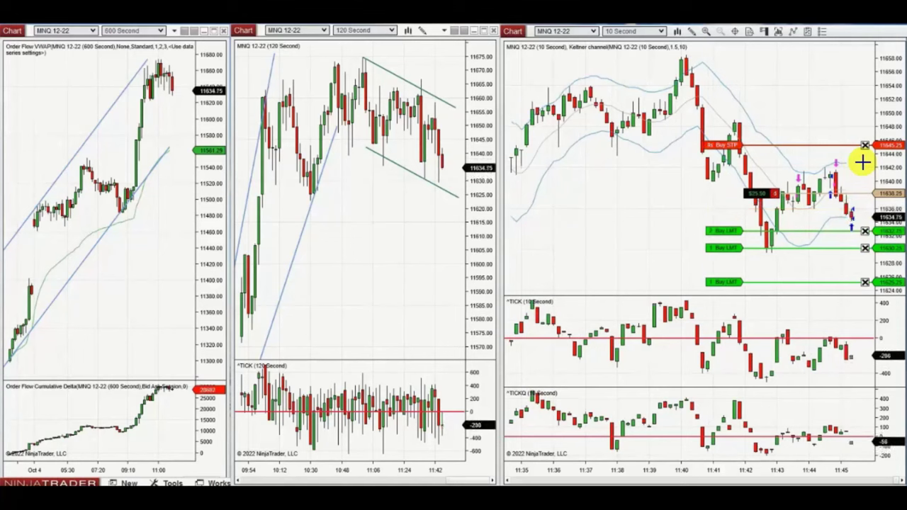
# Lower the buy stop to 11636.75 and sell a new 5-contract position with ATM brackets.
pyautogui.moveTo(863, 147); pyautogui.dragTo(860, 203)
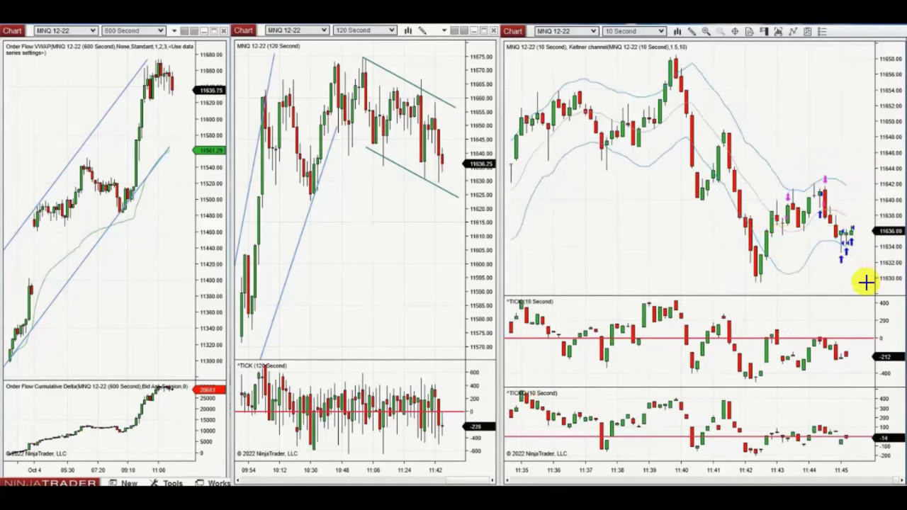
pyautogui.click(842, 246)
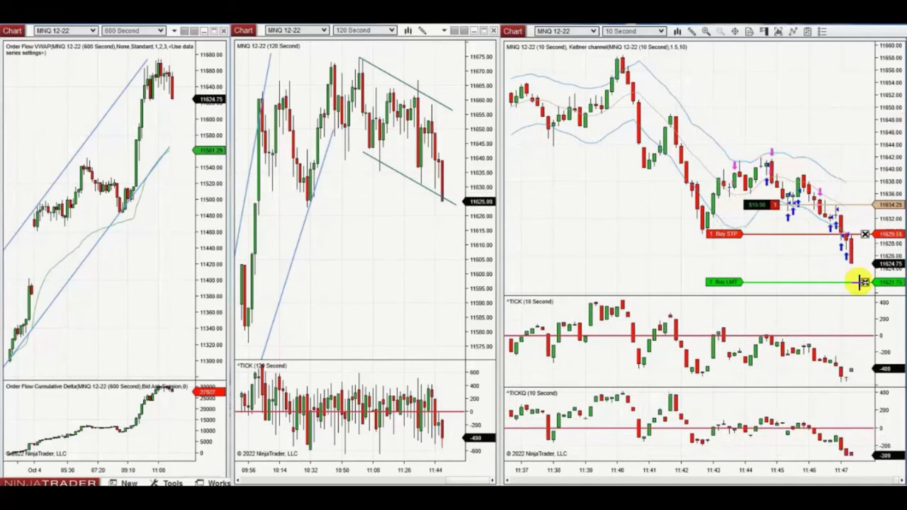
# Cancel the remaining Buy LMT target order.
pyautogui.click(863, 282)
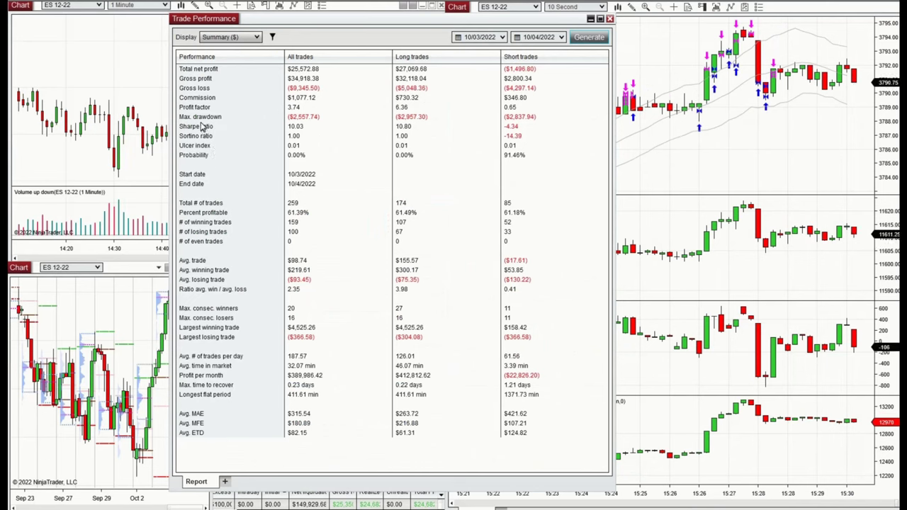
pyautogui.click(199, 110)
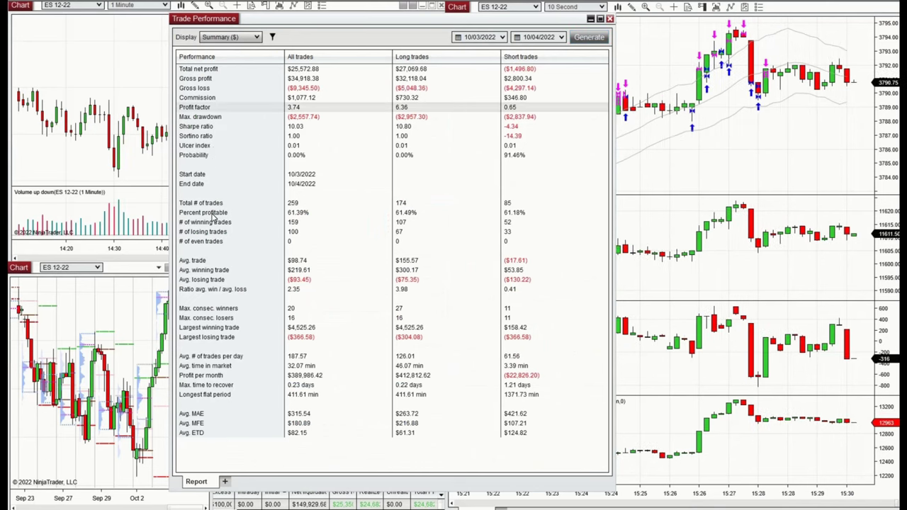
pyautogui.click(211, 213)
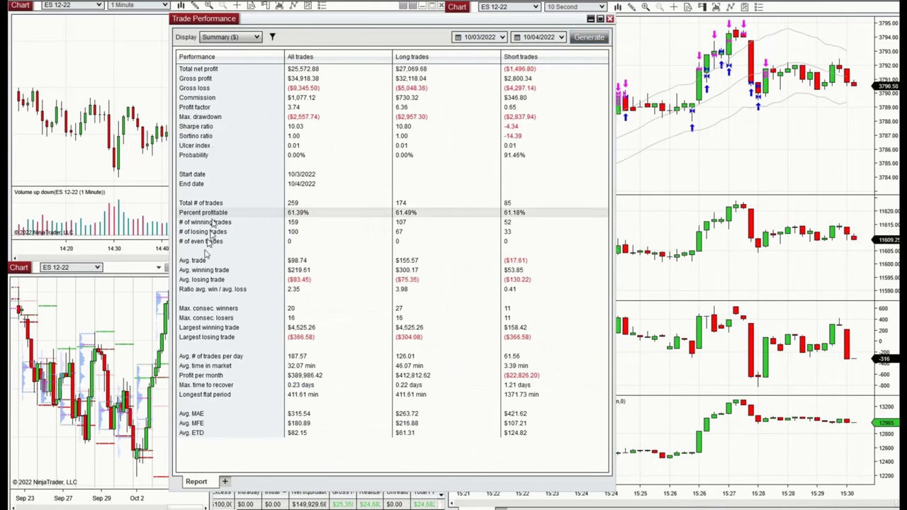
pyautogui.click(218, 291)
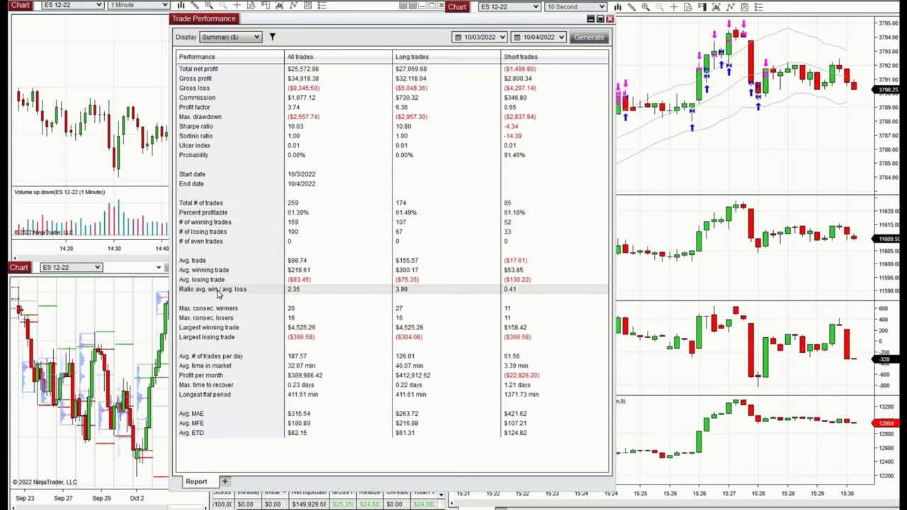
pyautogui.click(236, 330)
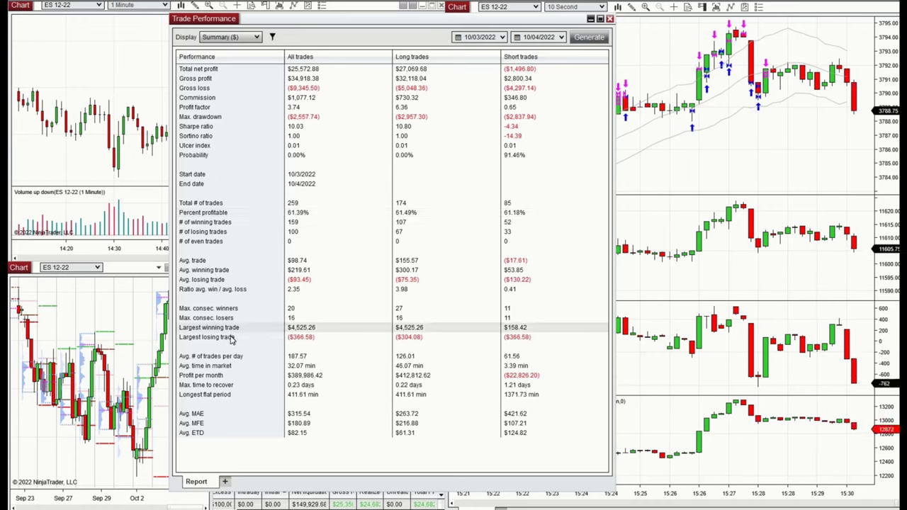
pyautogui.click(233, 338)
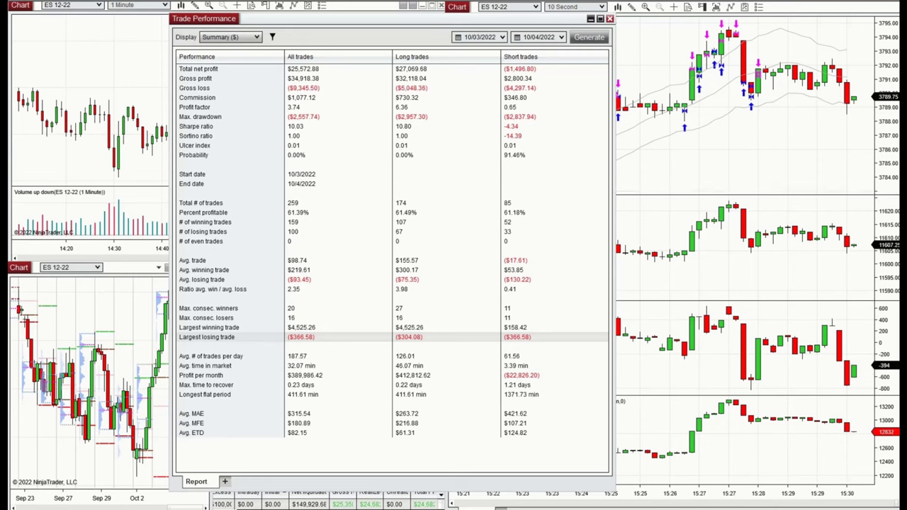
pyautogui.click(853, 100)
pyautogui.press('super+alt+d')
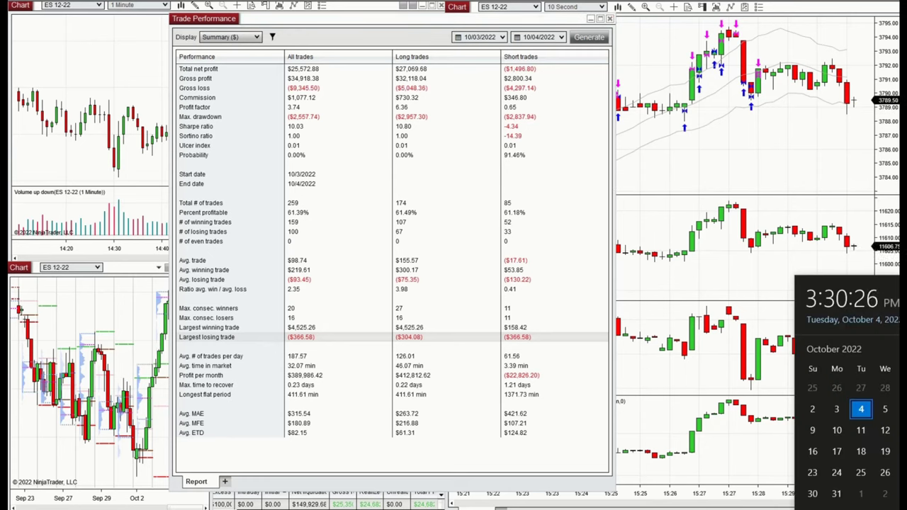
pyautogui.click(894, 132)
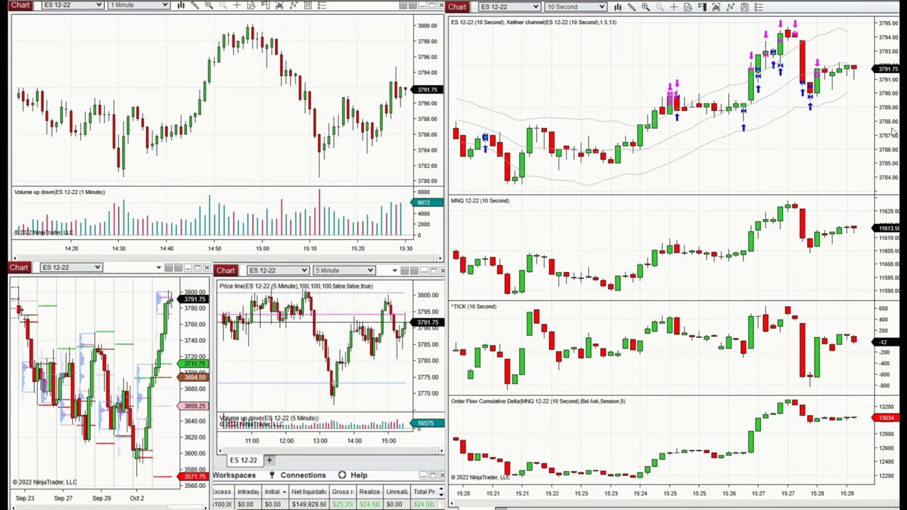
pyautogui.hotkey('alt', 'Tab')
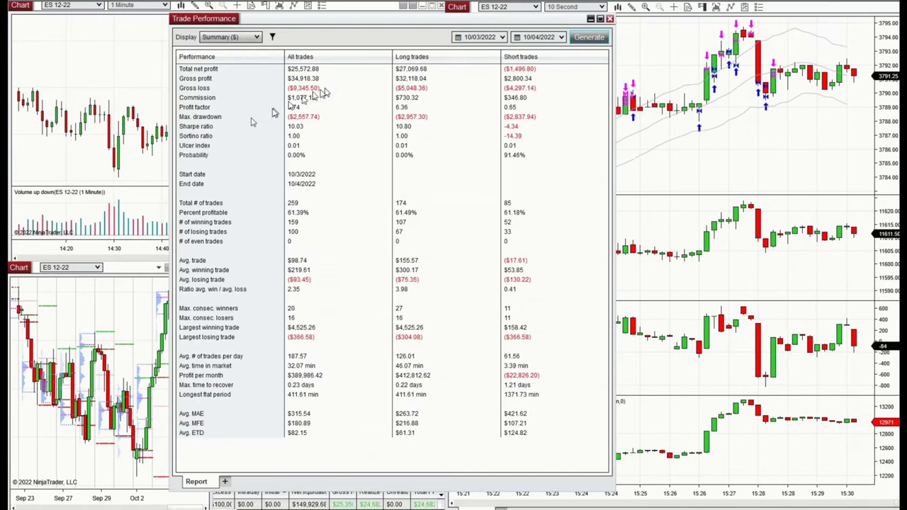
pyautogui.click(199, 109)
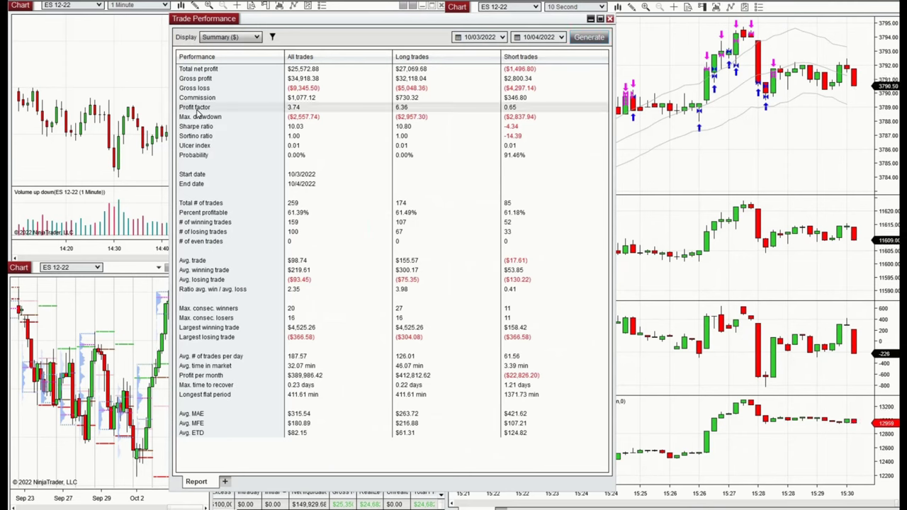
pyautogui.click(211, 215)
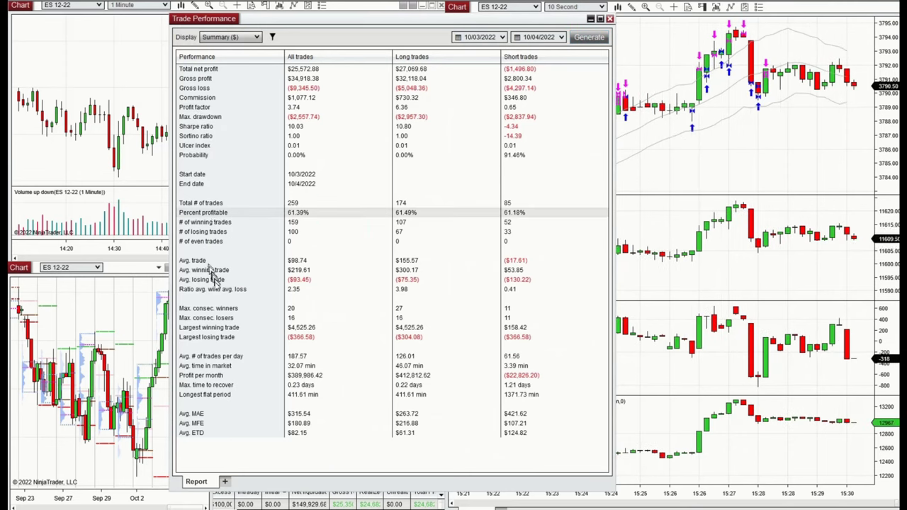
pyautogui.click(219, 291)
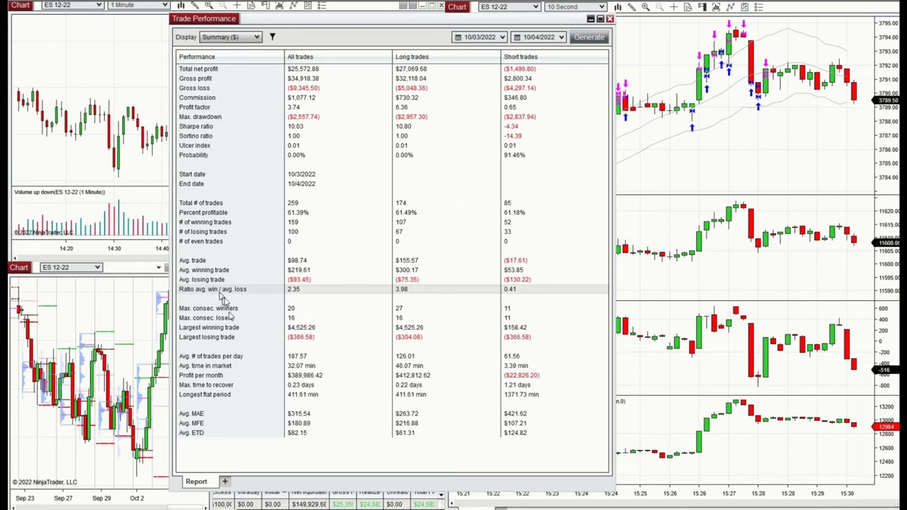
pyautogui.click(237, 331)
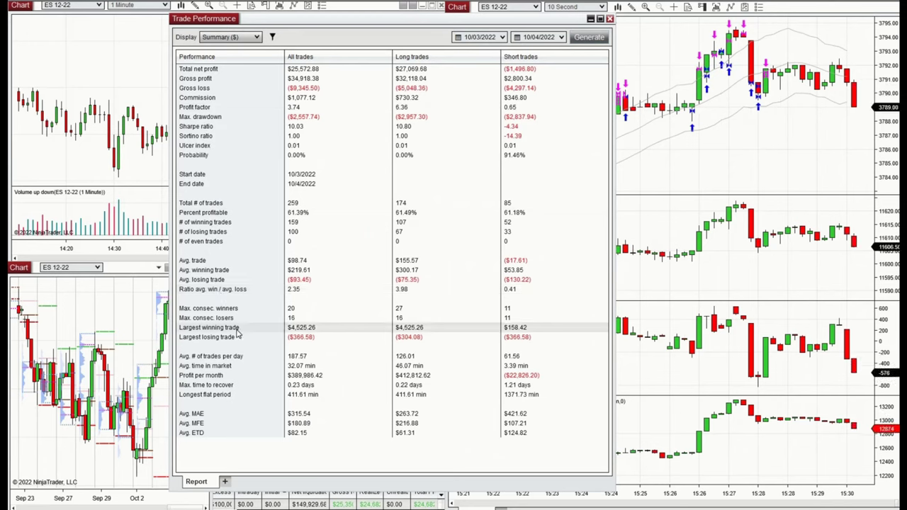